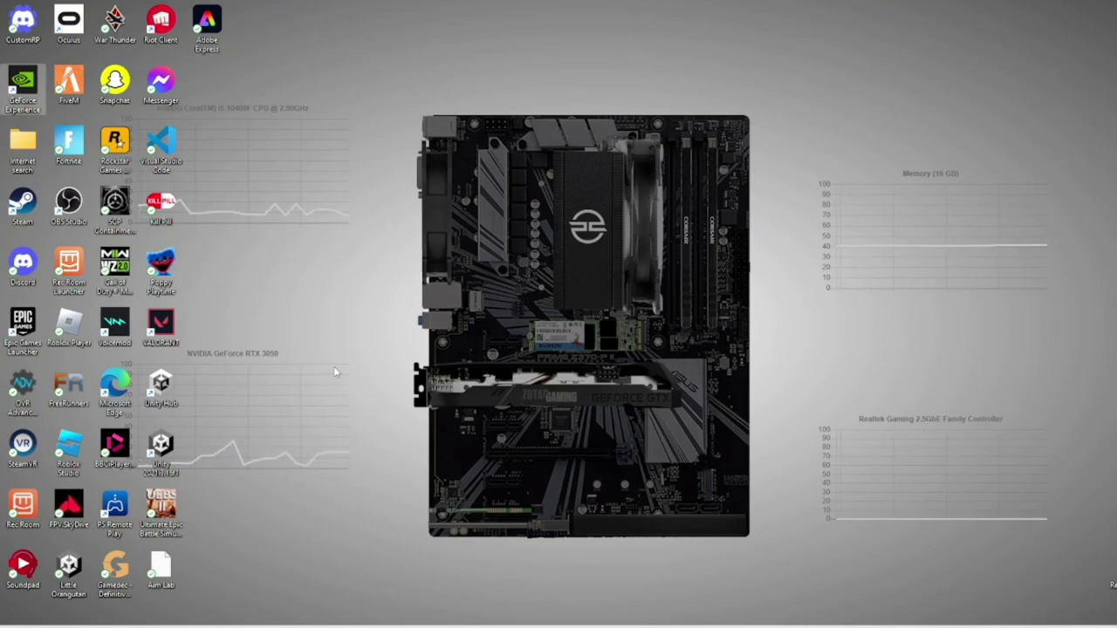
# Open Task Manager and view the GPU performance details to identify the installed graphics card.
pyautogui.moveTo(333, 366); pyautogui.dragTo(212, 457)
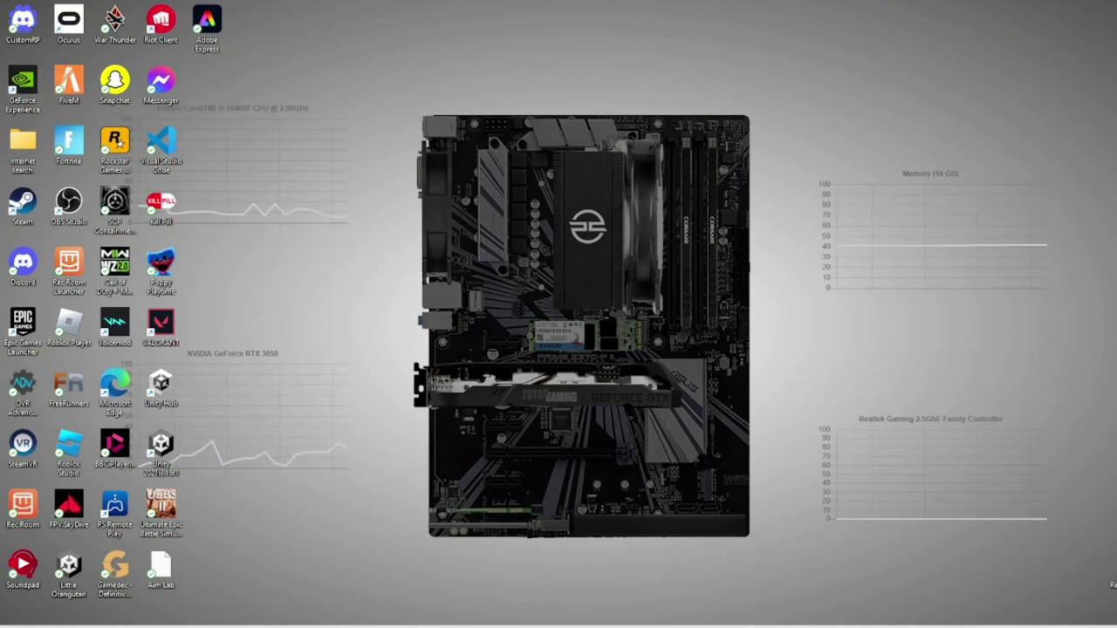
pyautogui.press('super')
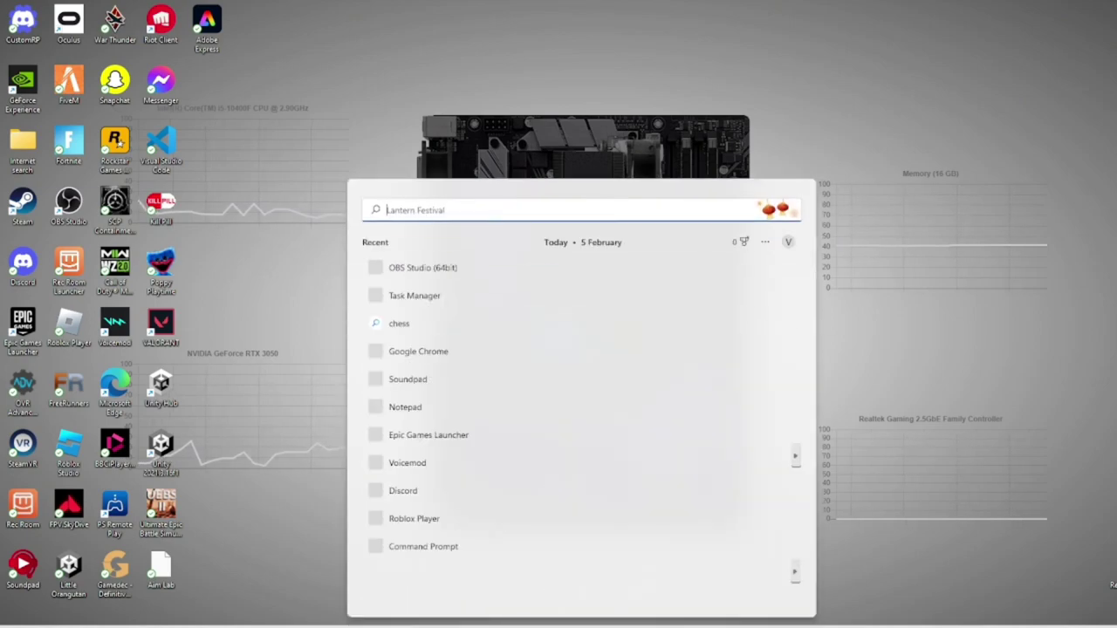
pyautogui.click(415, 296)
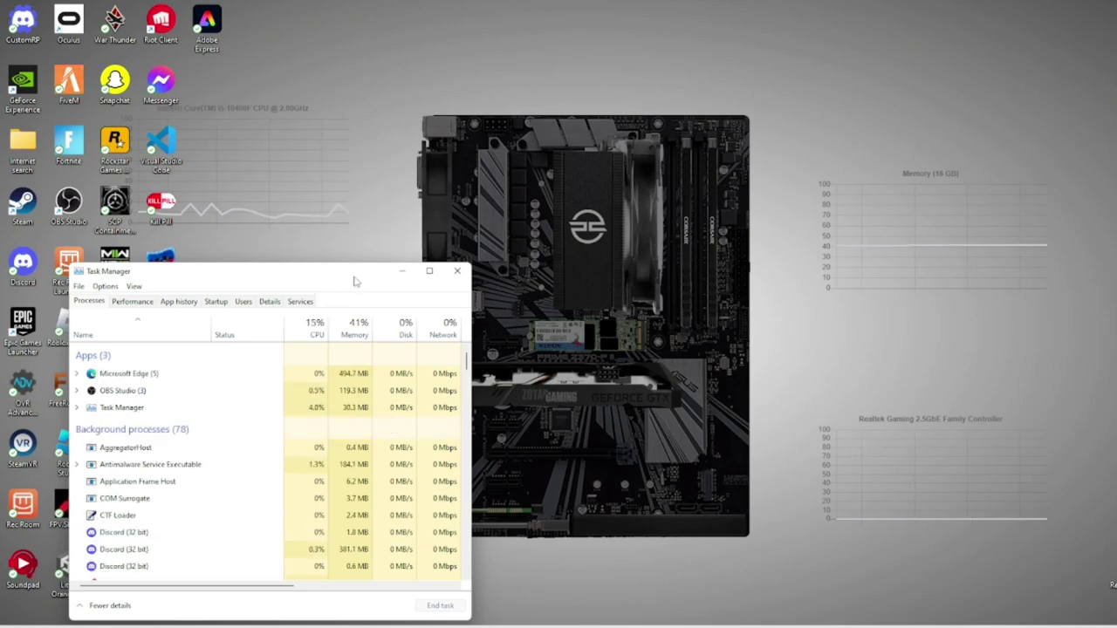
pyautogui.moveTo(355, 282); pyautogui.dragTo(514, 230)
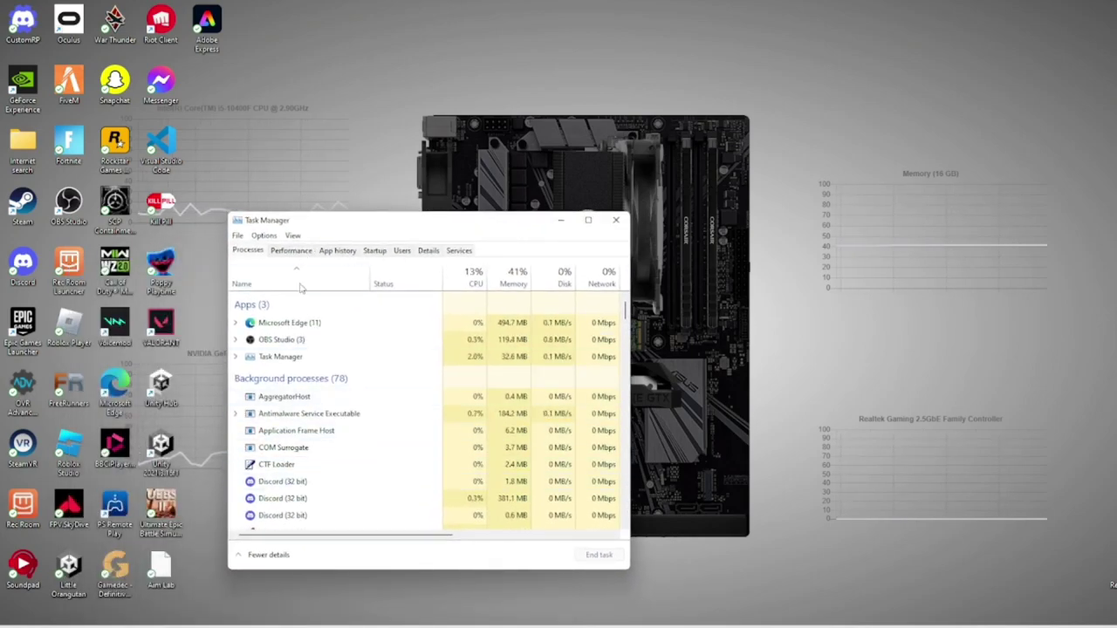
pyautogui.click(292, 250)
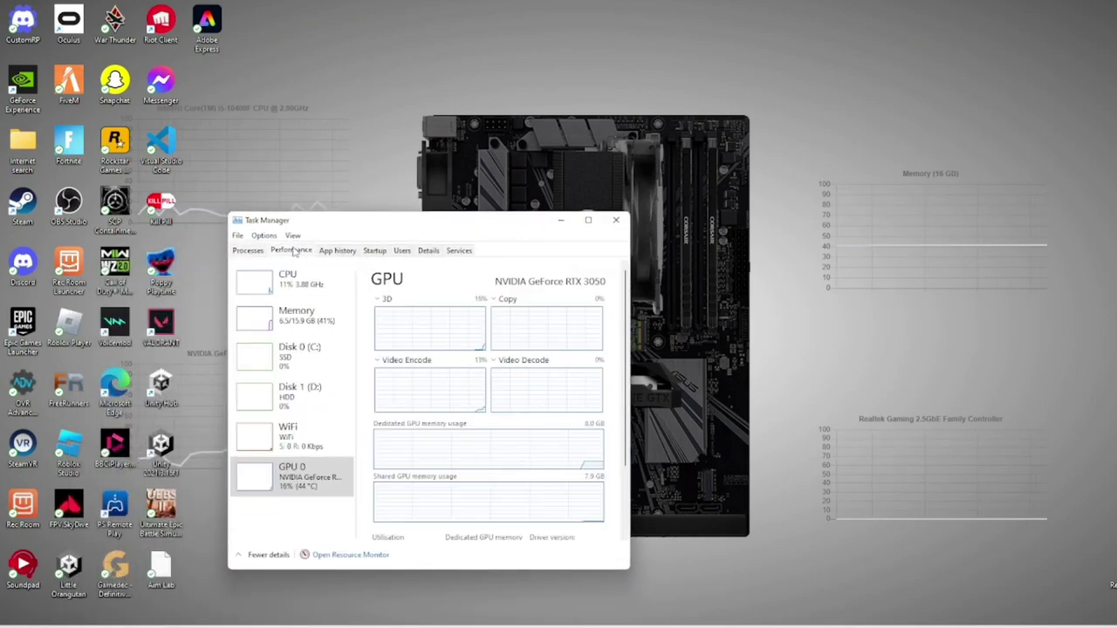
pyautogui.click(260, 555)
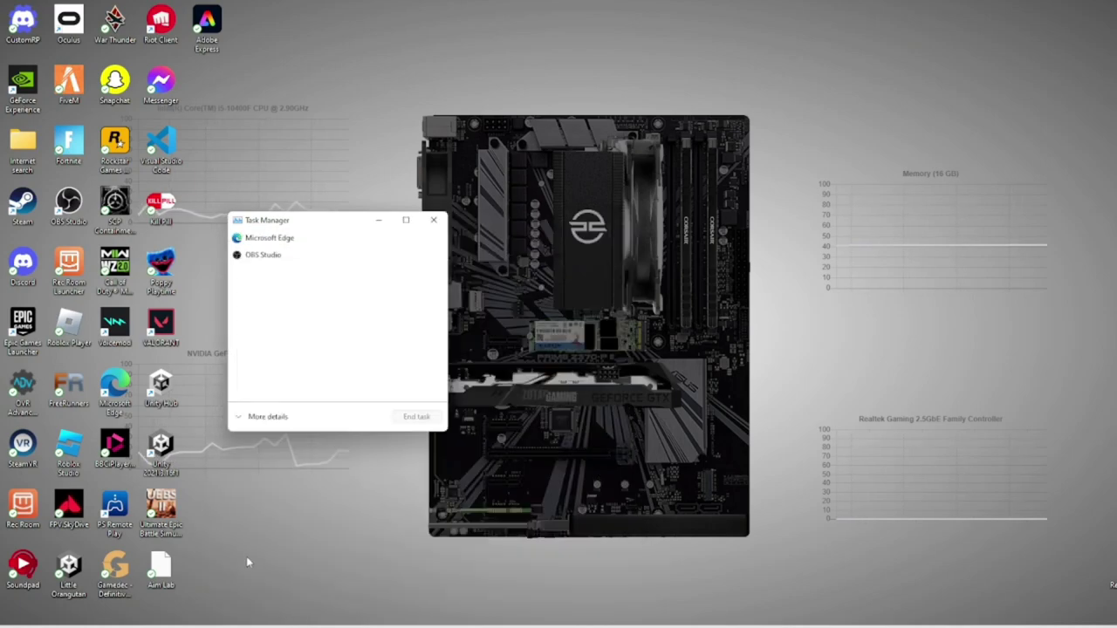
pyautogui.click(258, 417)
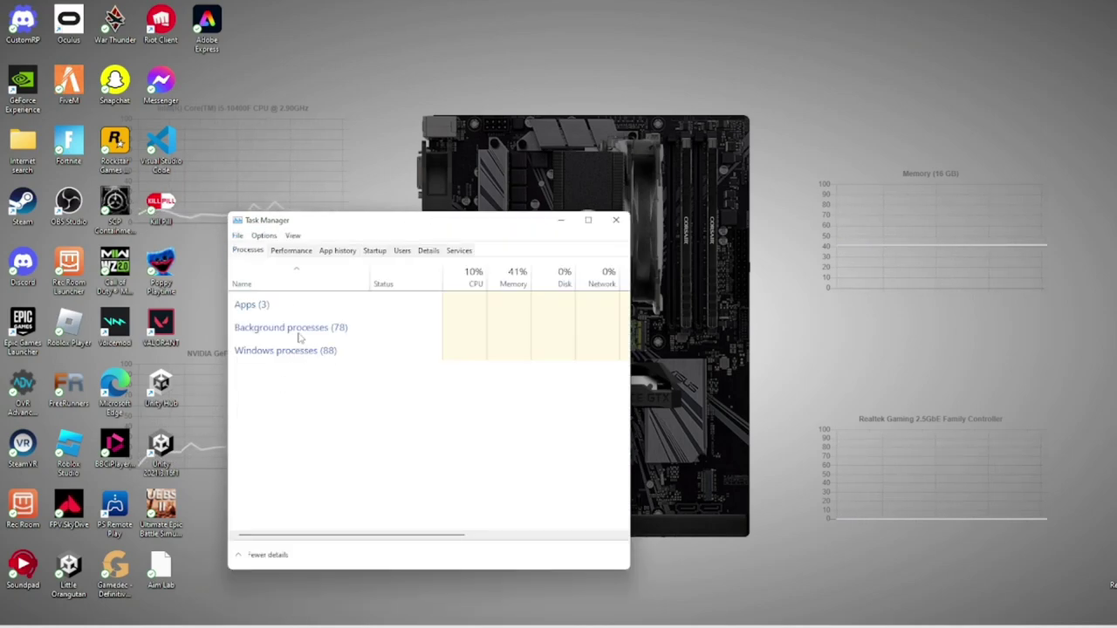
pyautogui.click(292, 250)
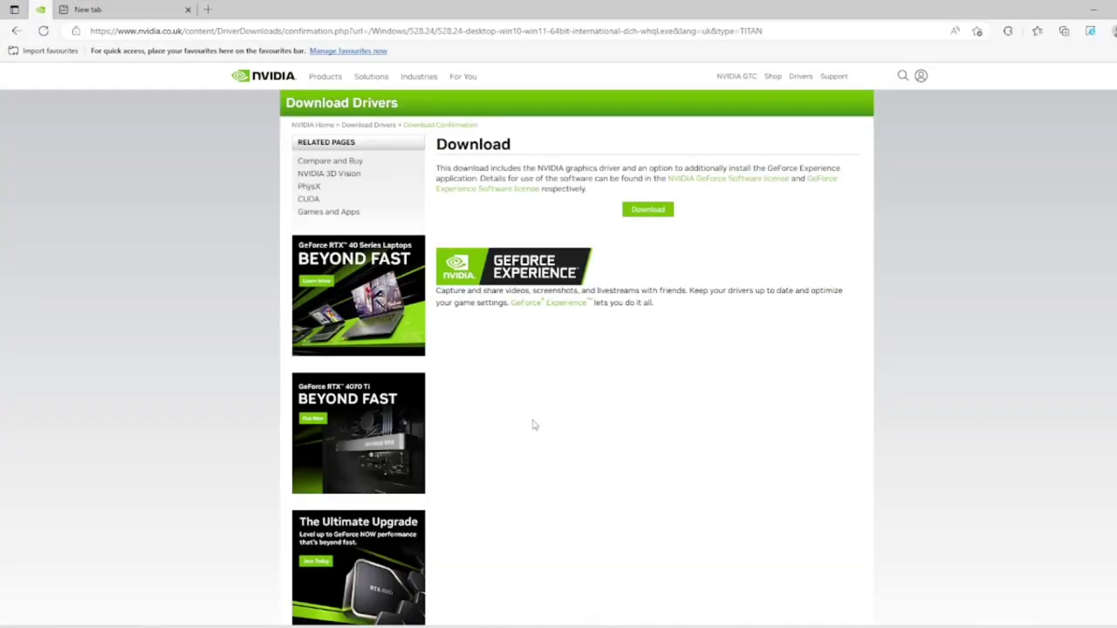
pyautogui.hotkey('ctrl', 'Tab')
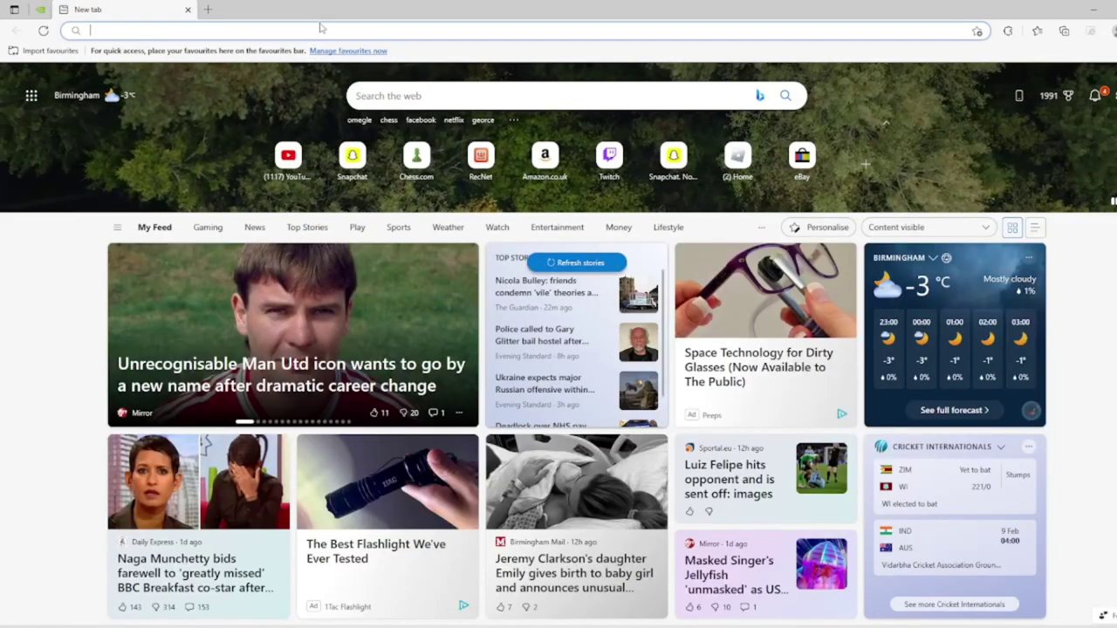
pyautogui.write('www.')
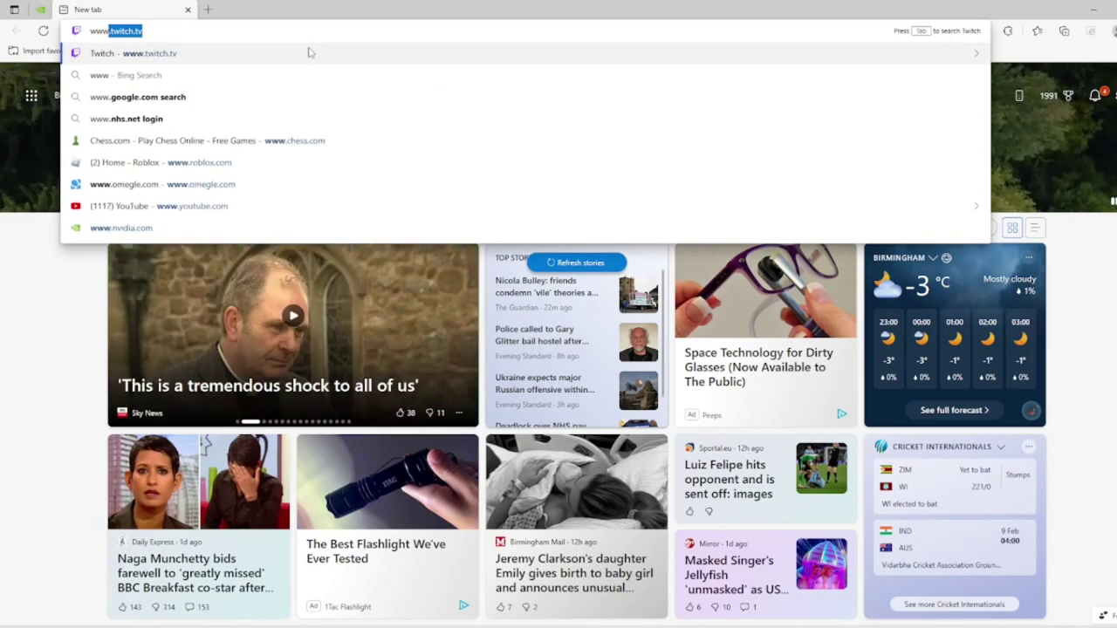
pyautogui.write('gefo')
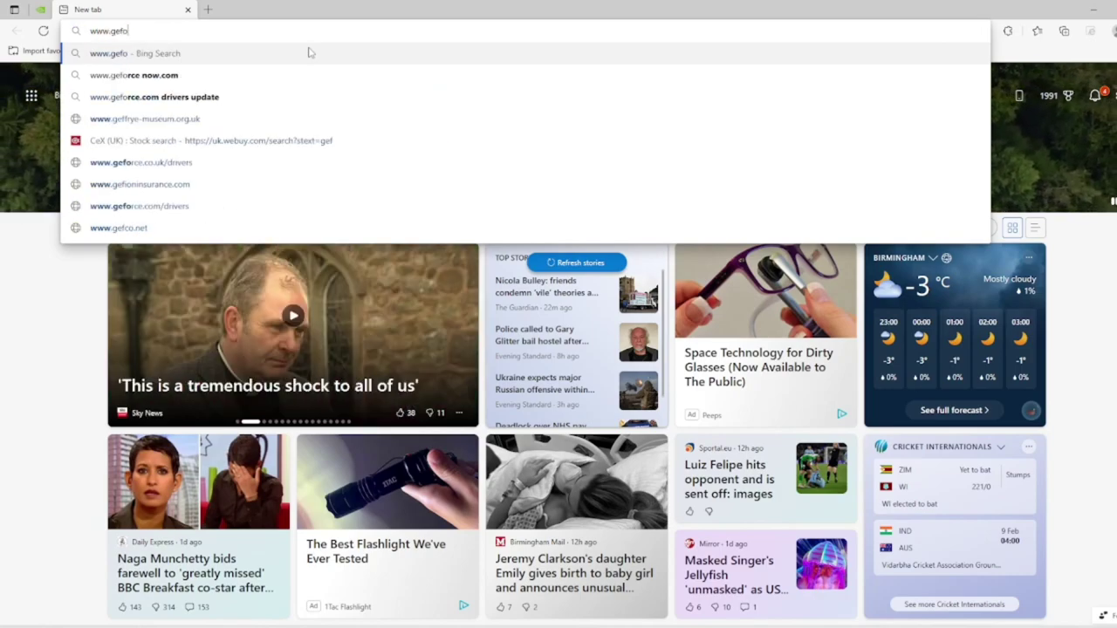
pyautogui.write('rce')
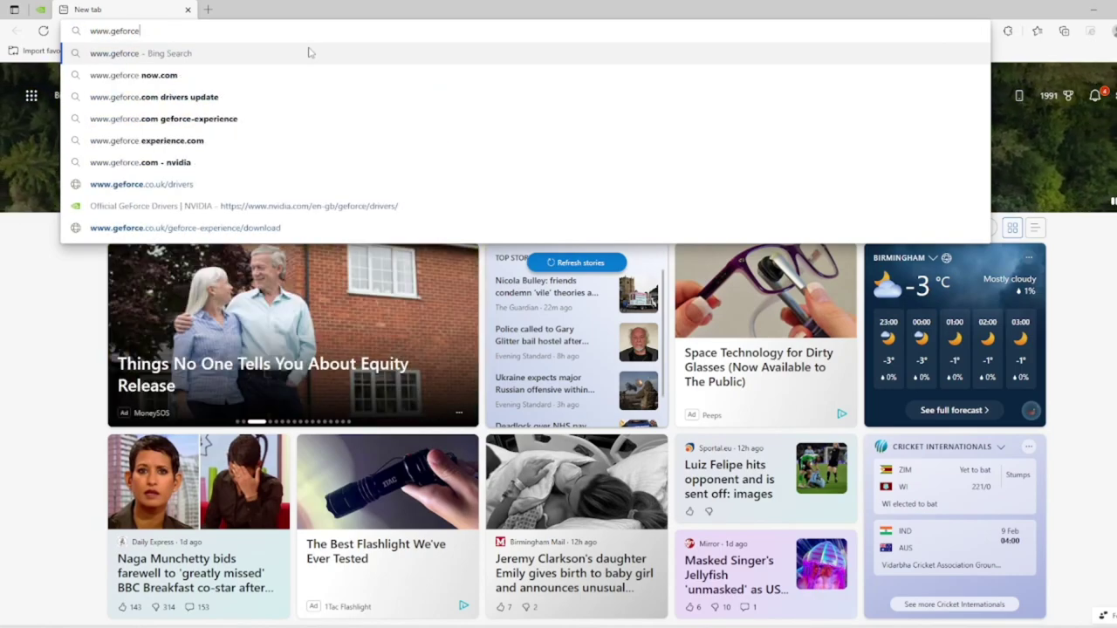
pyautogui.write('.com')
pyautogui.press('Return')
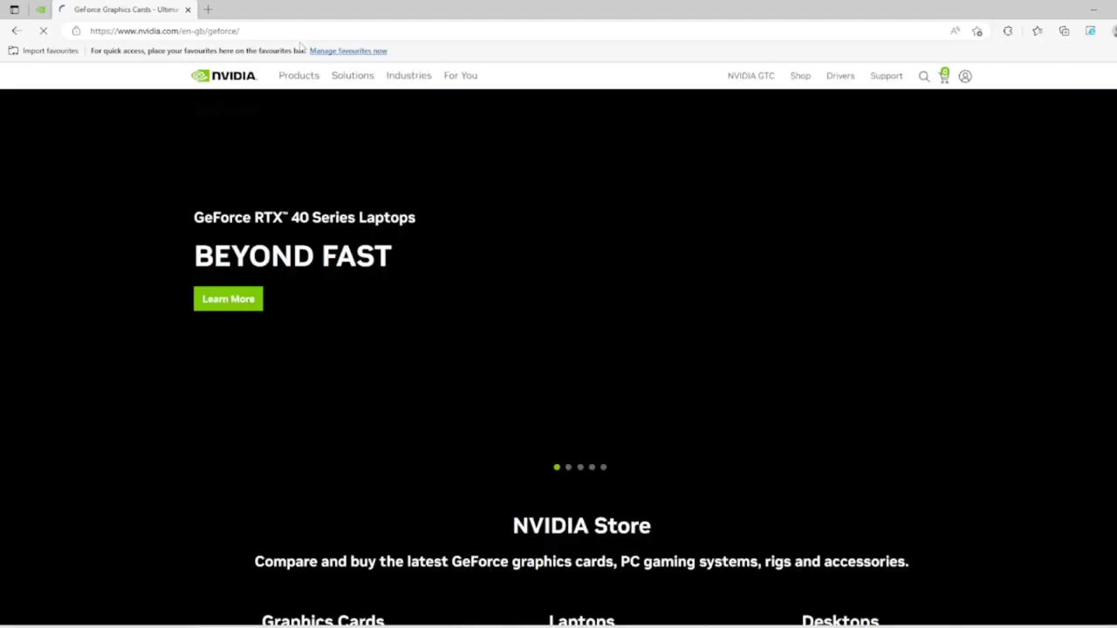
pyautogui.click(842, 77)
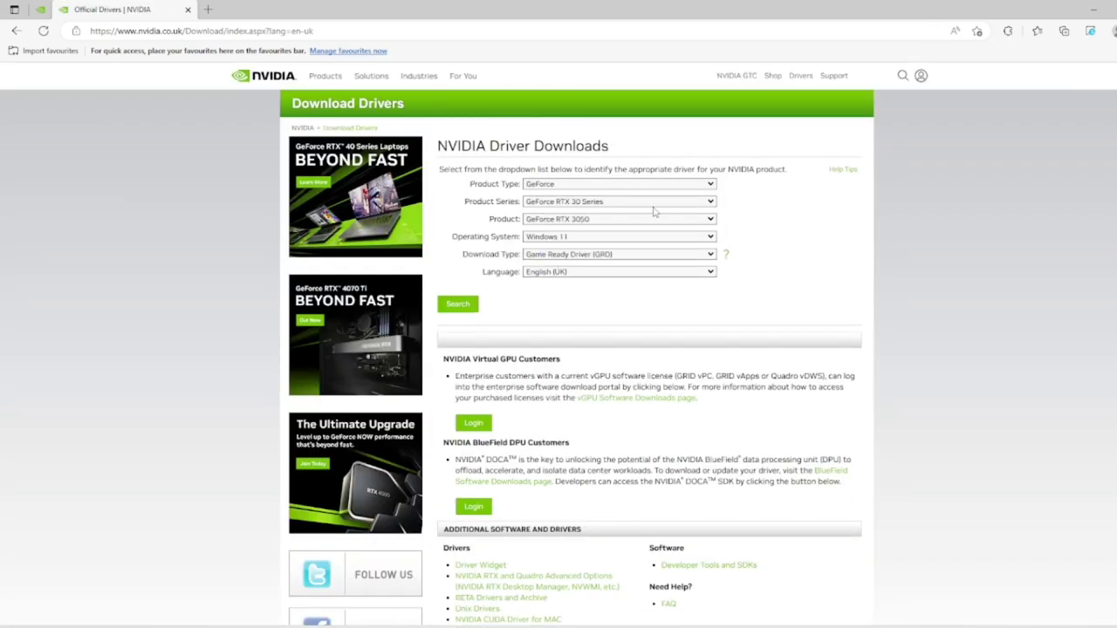
# Search for the Game Ready Driver (GRD) for a GeForce RTX 3050 on Windows 11 in English (UK).
pyautogui.click(666, 187)
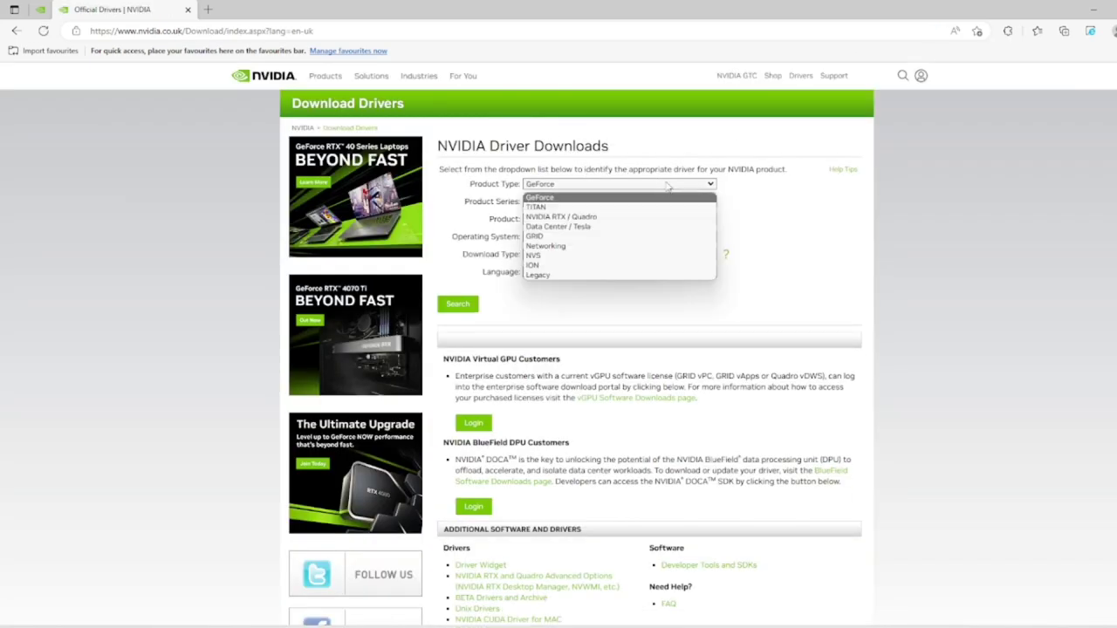
pyautogui.click(668, 185)
pyautogui.click(649, 203)
pyautogui.click(648, 203)
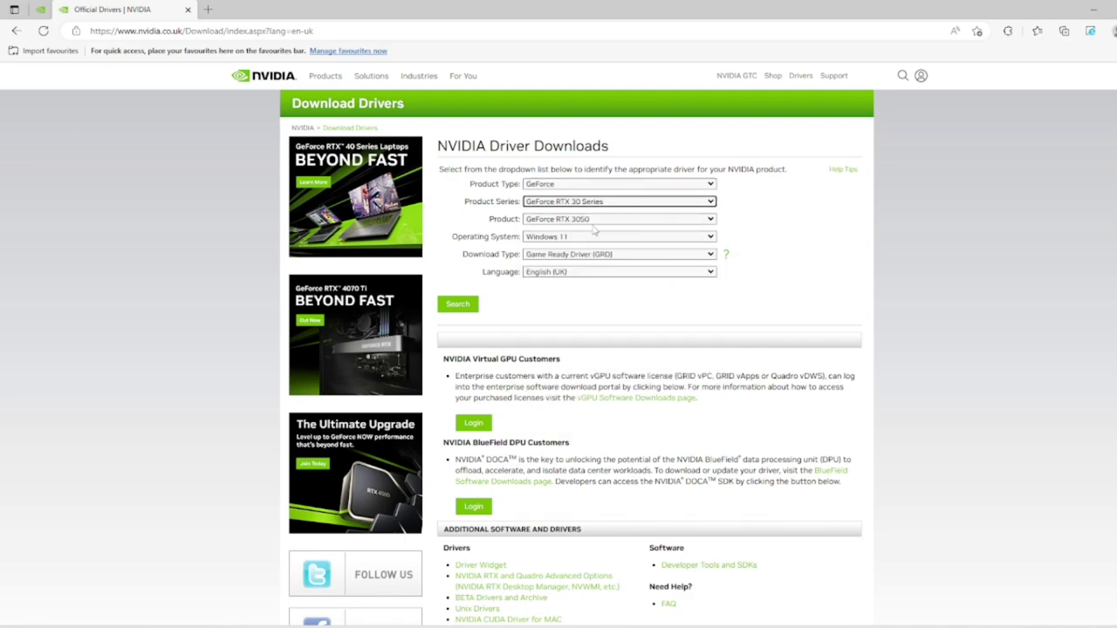
pyautogui.click(609, 255)
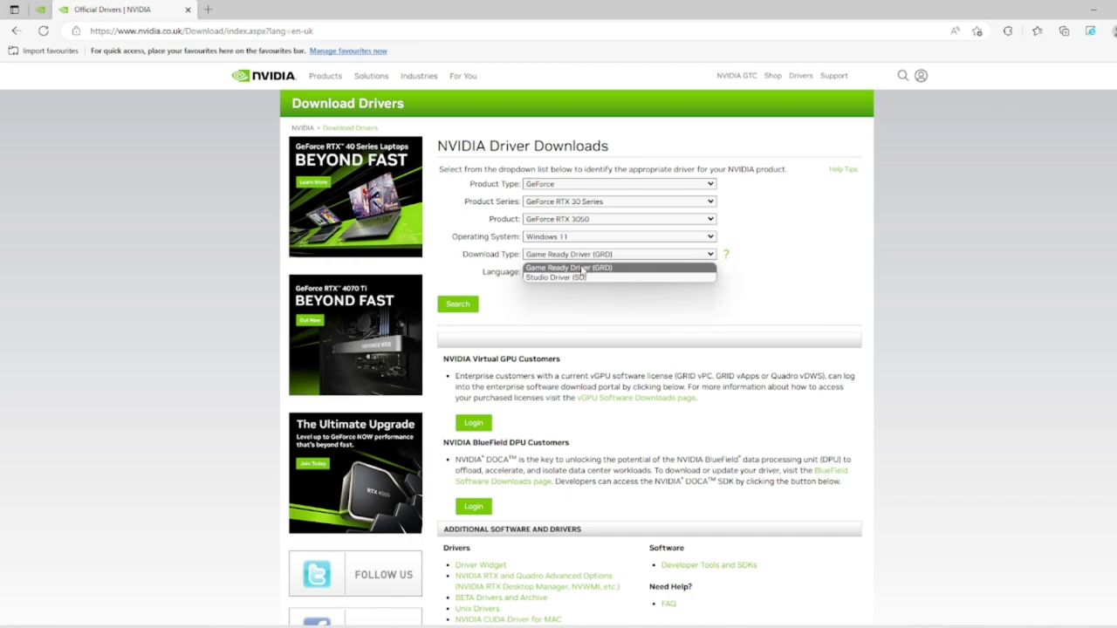
pyautogui.click(582, 269)
pyautogui.click(458, 305)
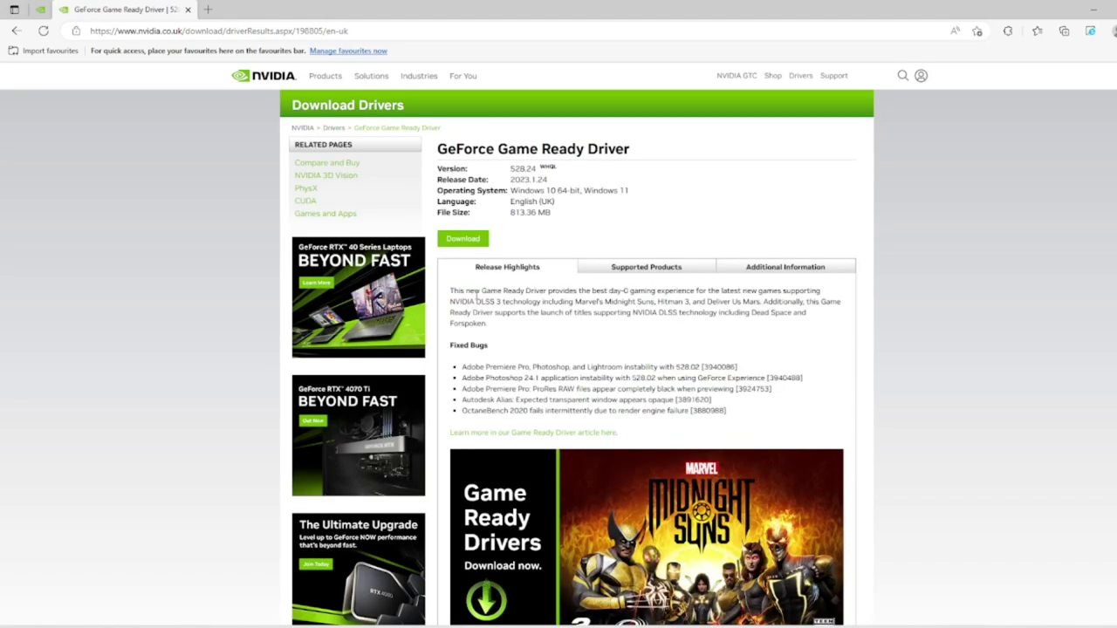
# Start downloading the 528.24 Game Ready Driver and cancel the duplicate download.
pyautogui.click(476, 240)
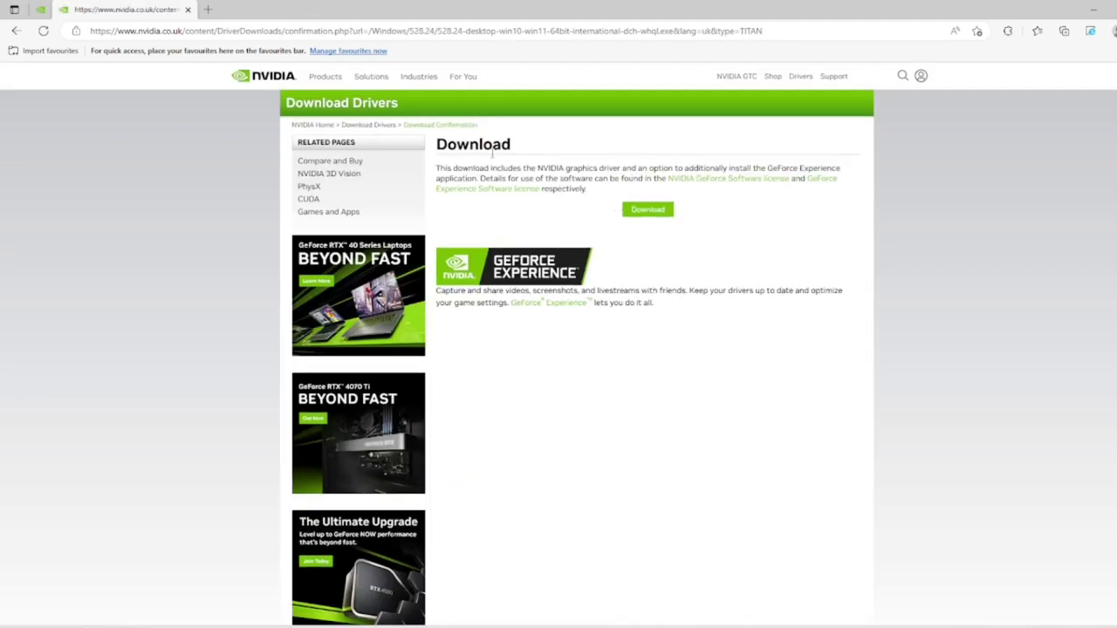
pyautogui.click(649, 210)
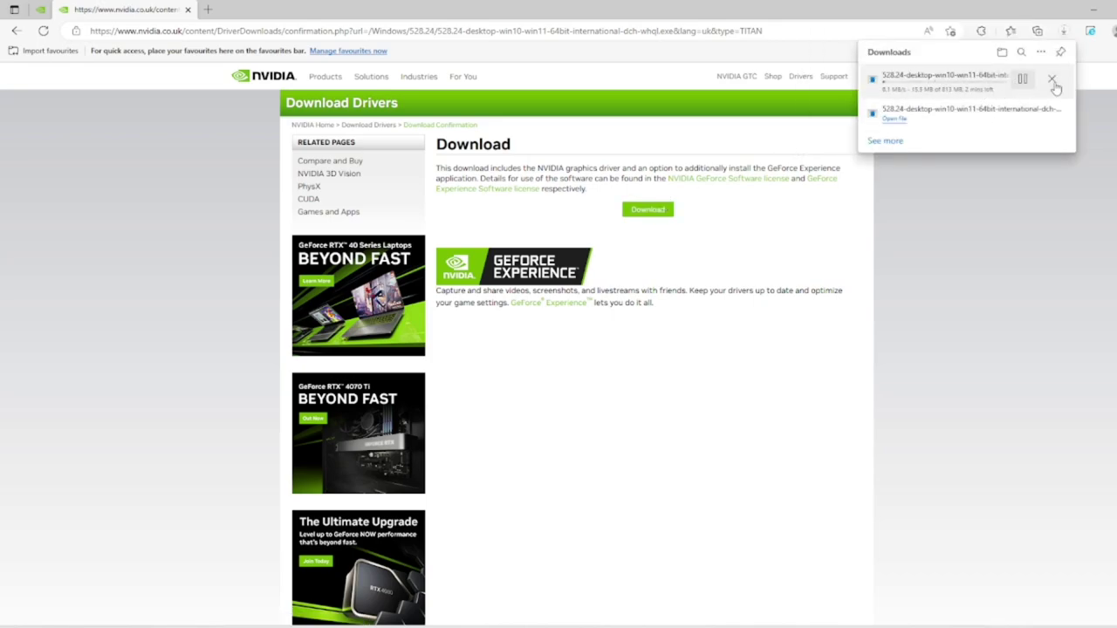
pyautogui.click(1053, 80)
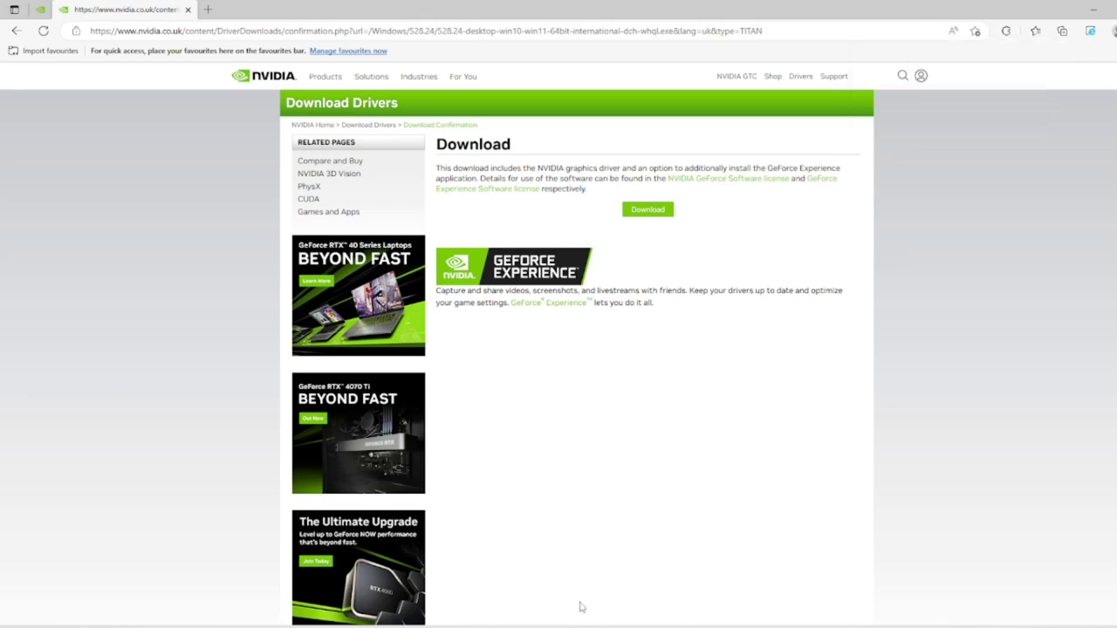
# Open the Downloads folder in File Explorer and select the 528.24 driver installer.
pyautogui.press('super+e')
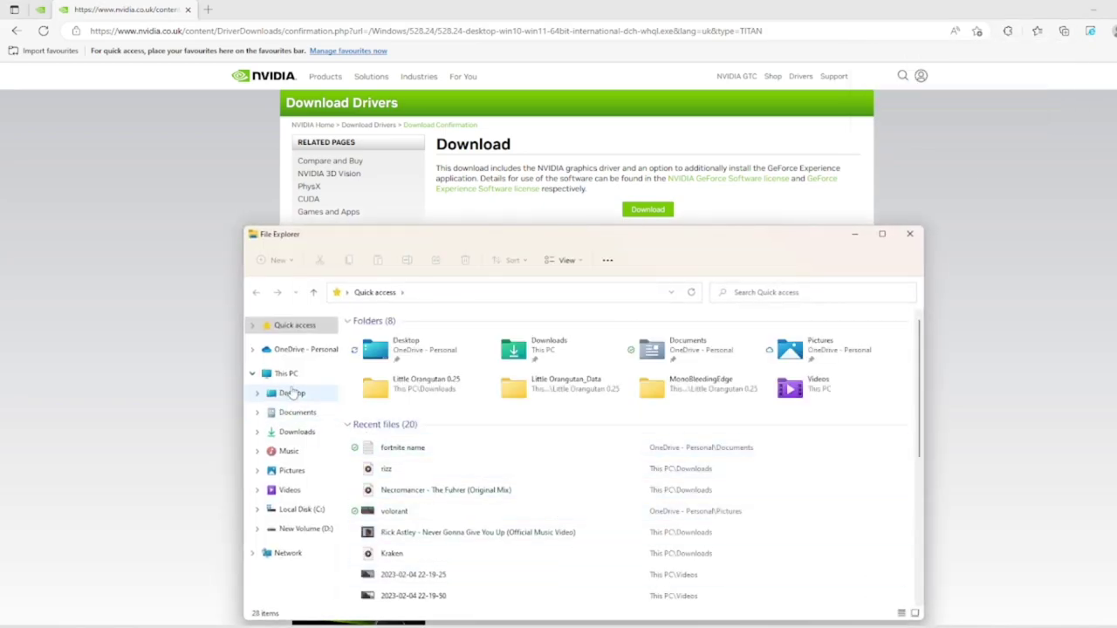
pyautogui.click(296, 432)
pyautogui.click(454, 356)
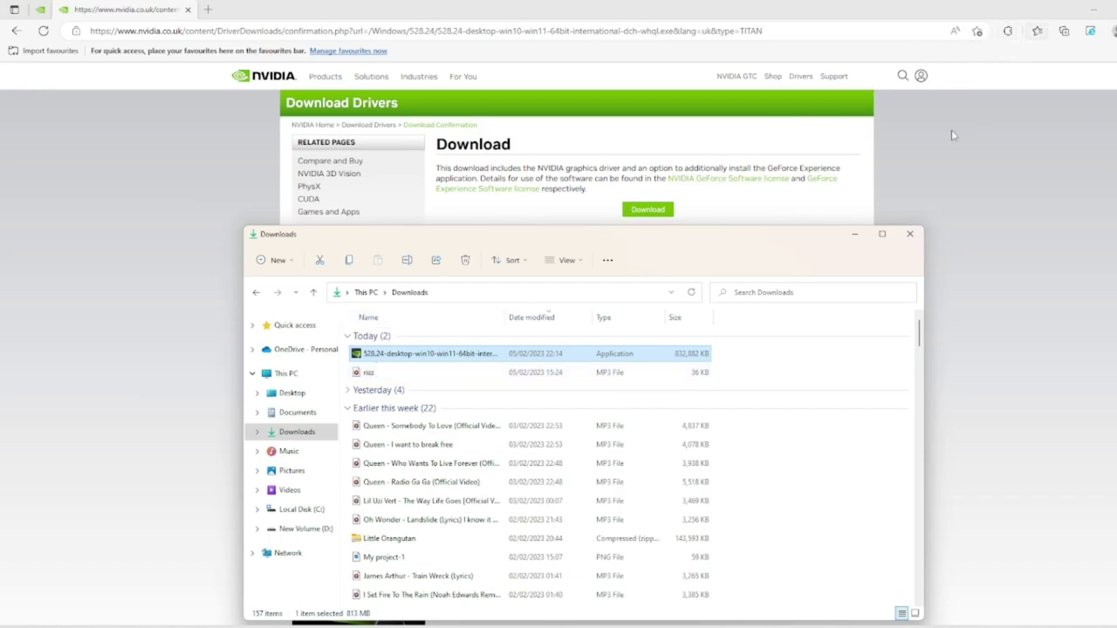
# Minimise the File Explorer, browser and Task Manager windows to clear the desktop.
pyautogui.click(852, 234)
pyautogui.click(1094, 9)
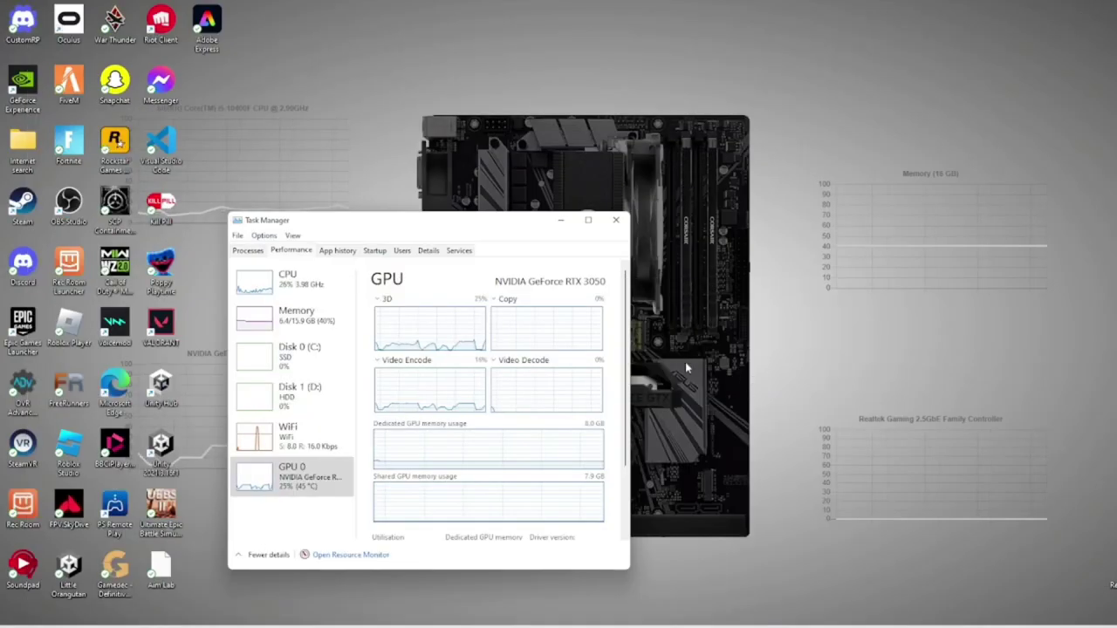
pyautogui.click(563, 222)
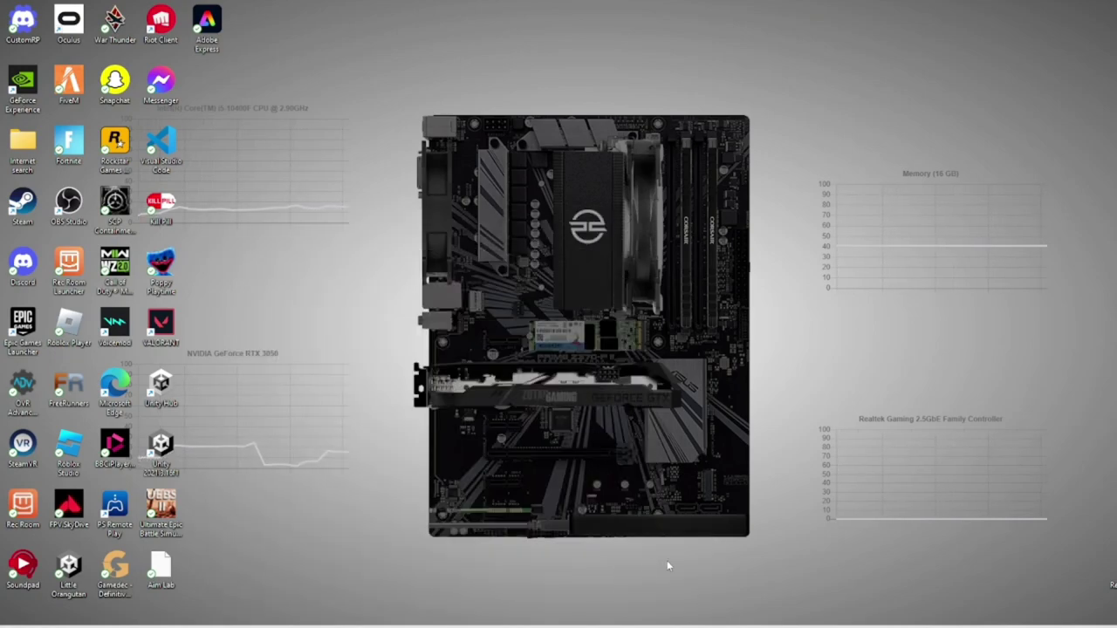
# Run the 528.24 driver installer from Downloads with the default extraction path and accept the NVIDIA software licence agreement.
pyautogui.press('super+e')
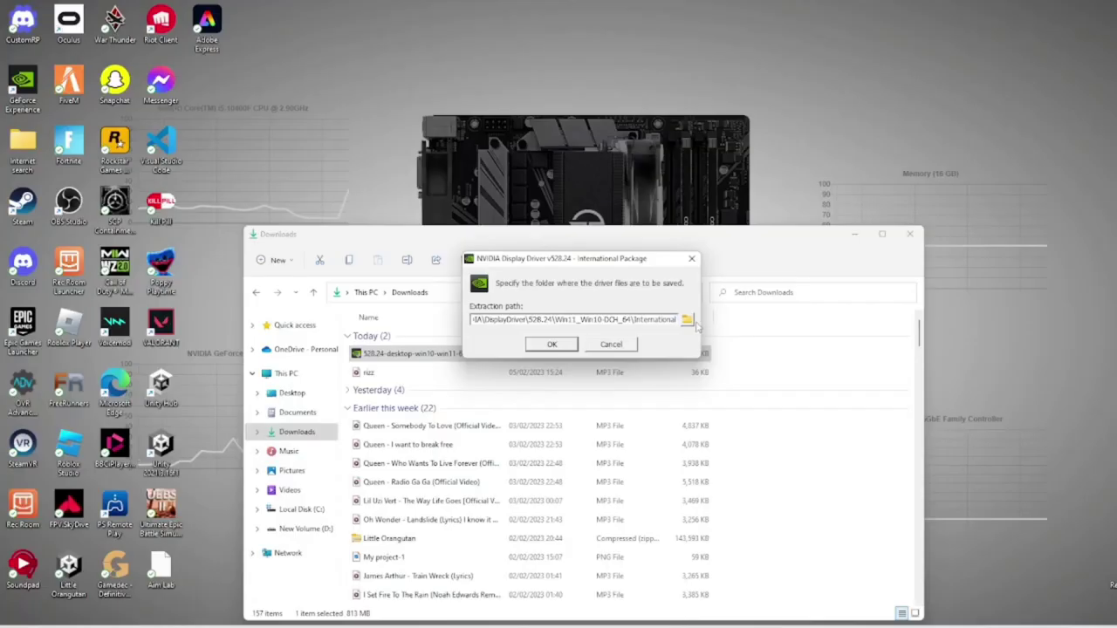
pyautogui.click(553, 346)
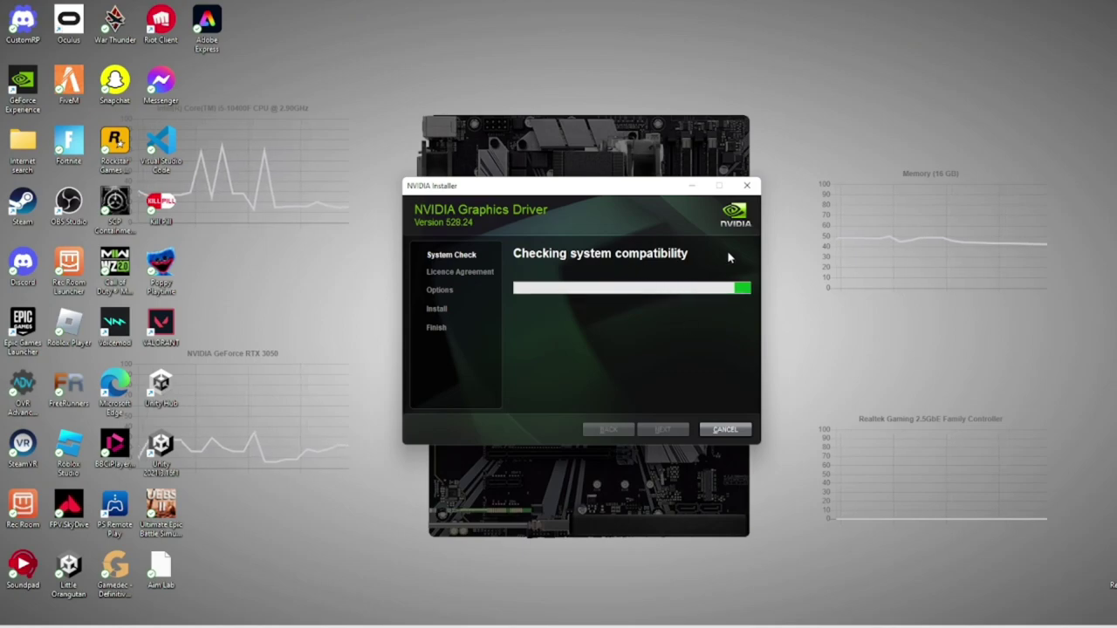
pyautogui.scroll(-5, 673, 322)
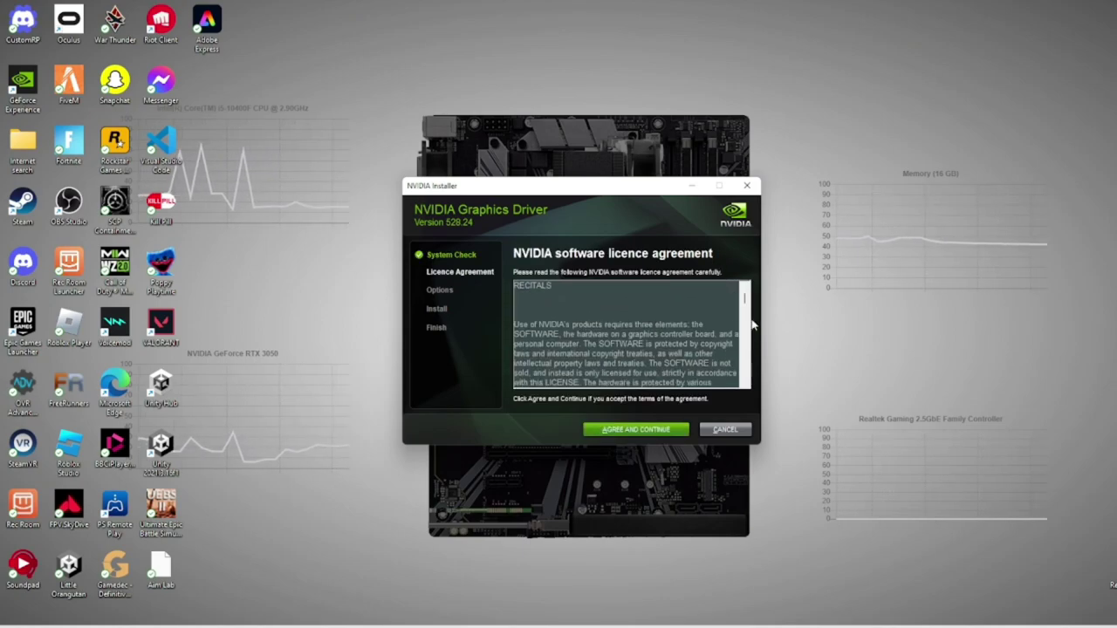
pyautogui.moveTo(745, 301); pyautogui.dragTo(746, 407)
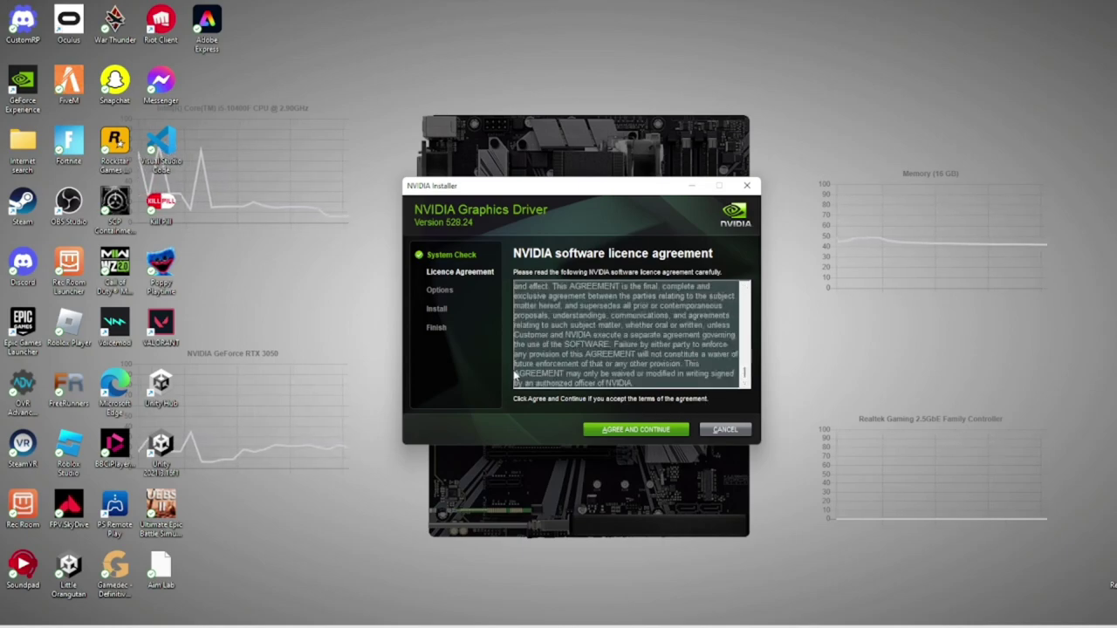
pyautogui.click(646, 430)
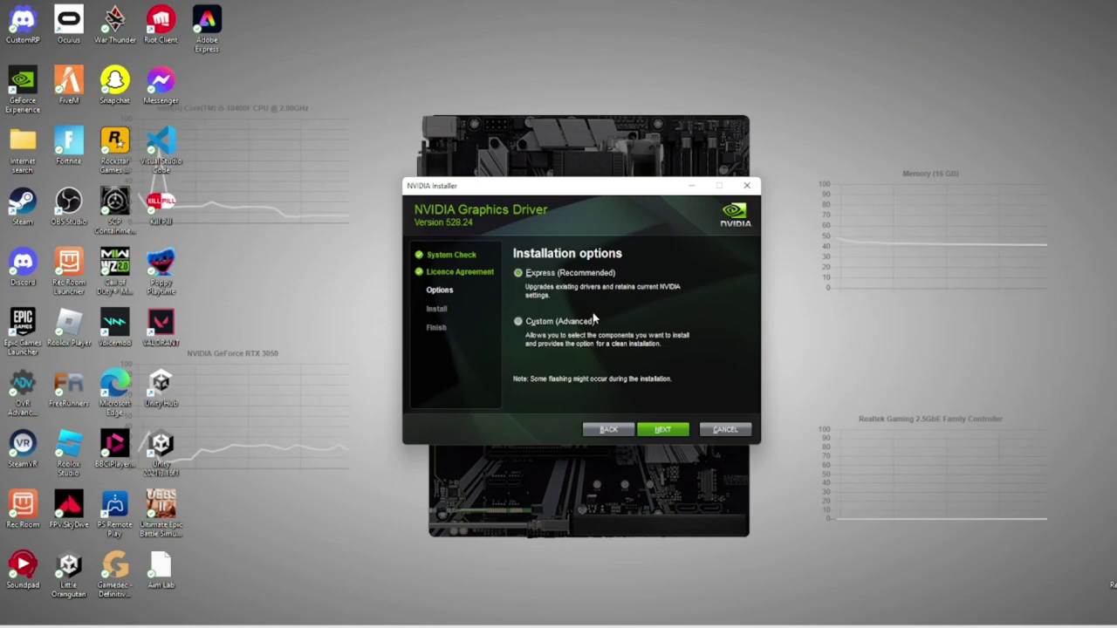
# Install the graphics driver with the Express (Recommended) option and close the installer when it finishes.
pyautogui.click(518, 323)
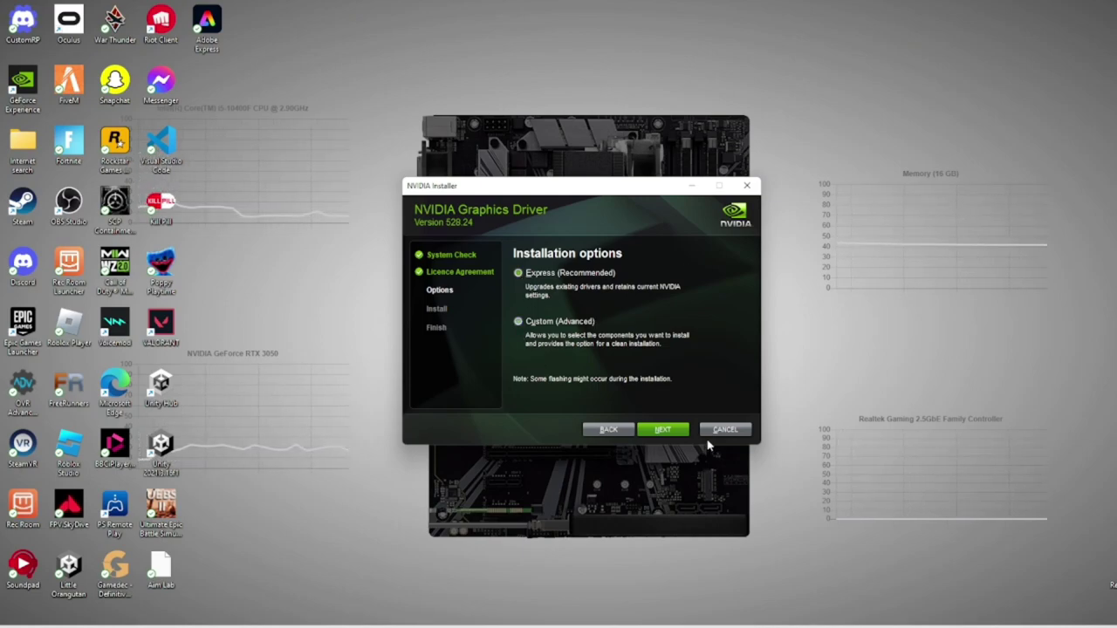
pyautogui.click(665, 430)
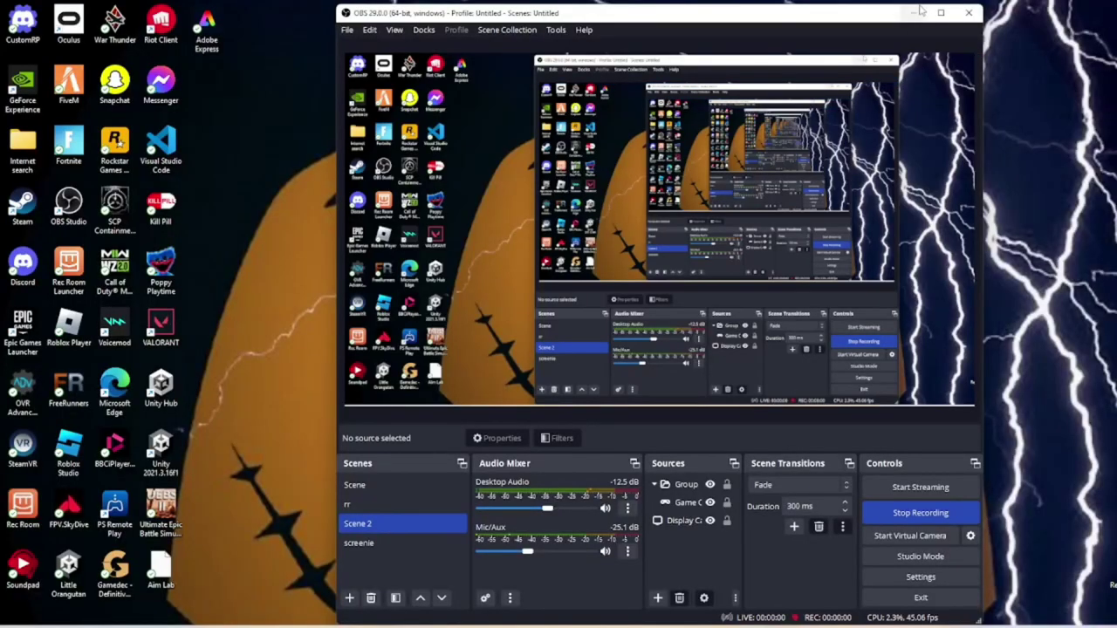
pyautogui.click(916, 13)
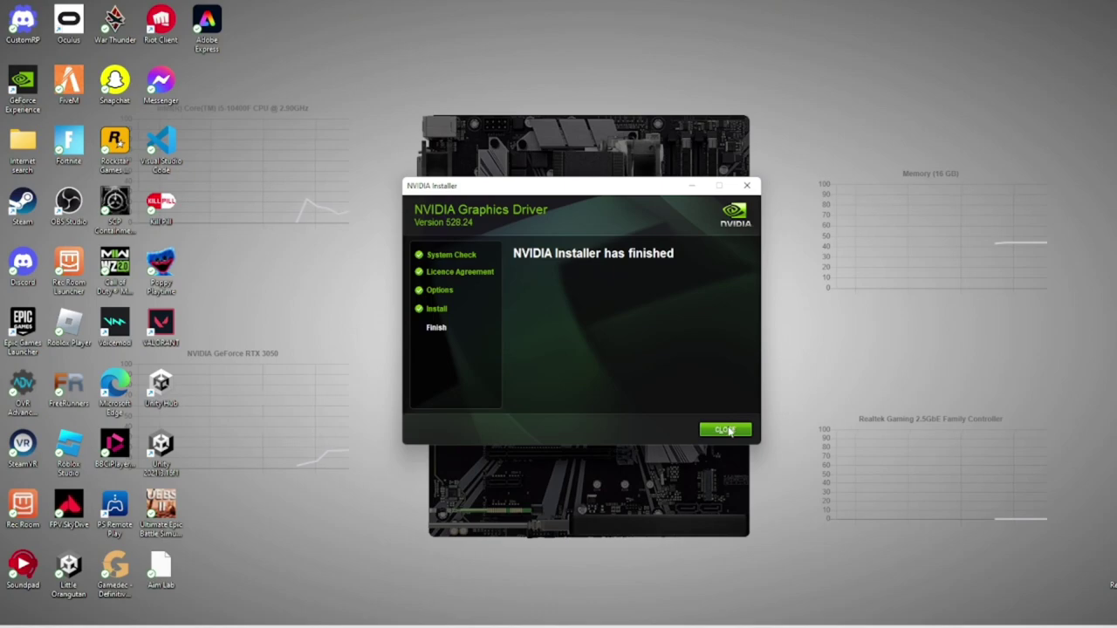
pyautogui.click(727, 430)
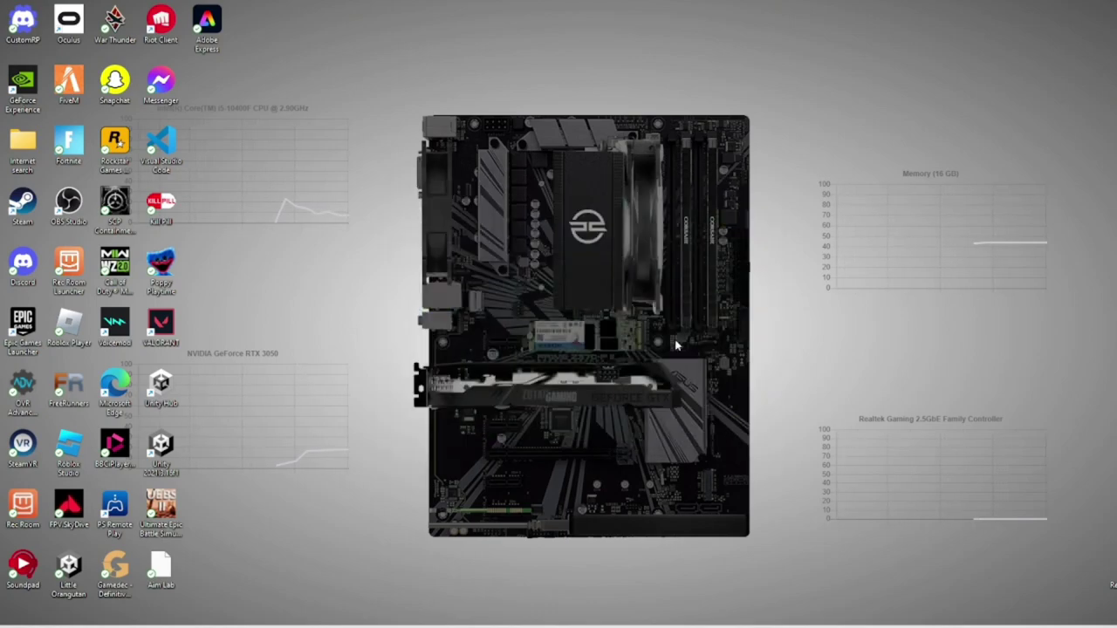
# Delete the 528.24 driver installer from the Downloads folder and minimise File Explorer.
pyautogui.moveTo(424, 54); pyautogui.dragTo(446, 95)
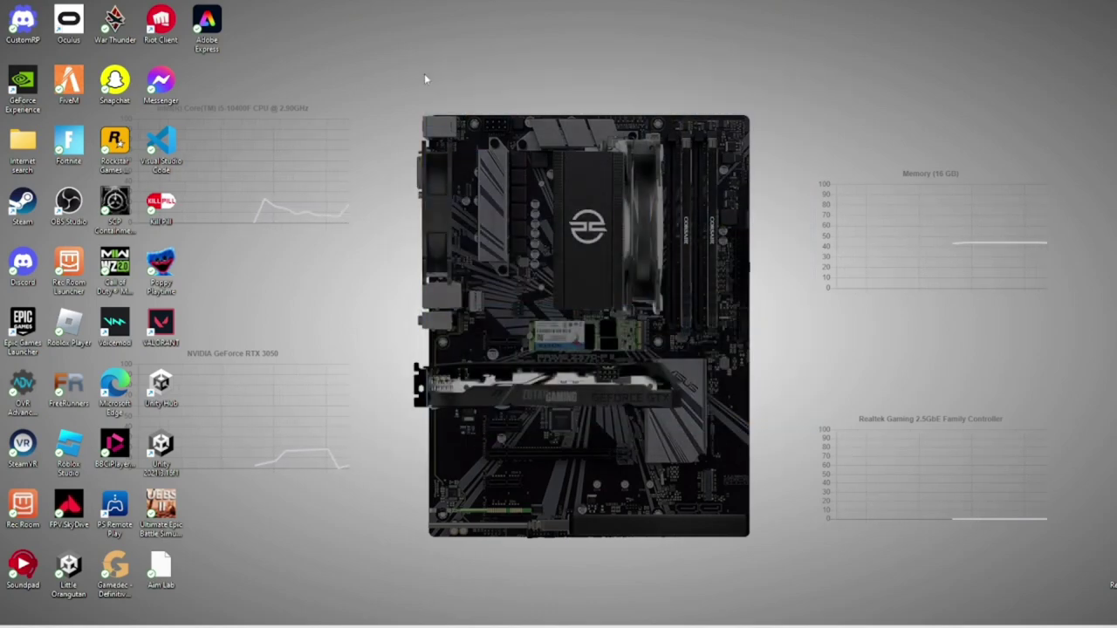
pyautogui.moveTo(361, 75); pyautogui.dragTo(527, 258)
pyautogui.click(560, 622)
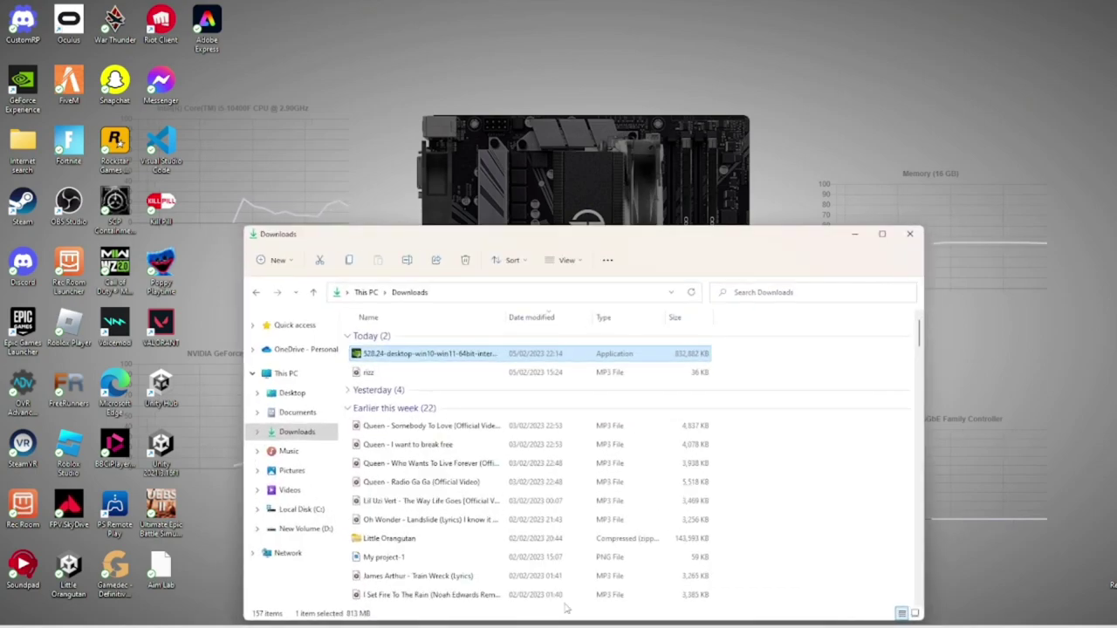
pyautogui.rightClick(471, 358)
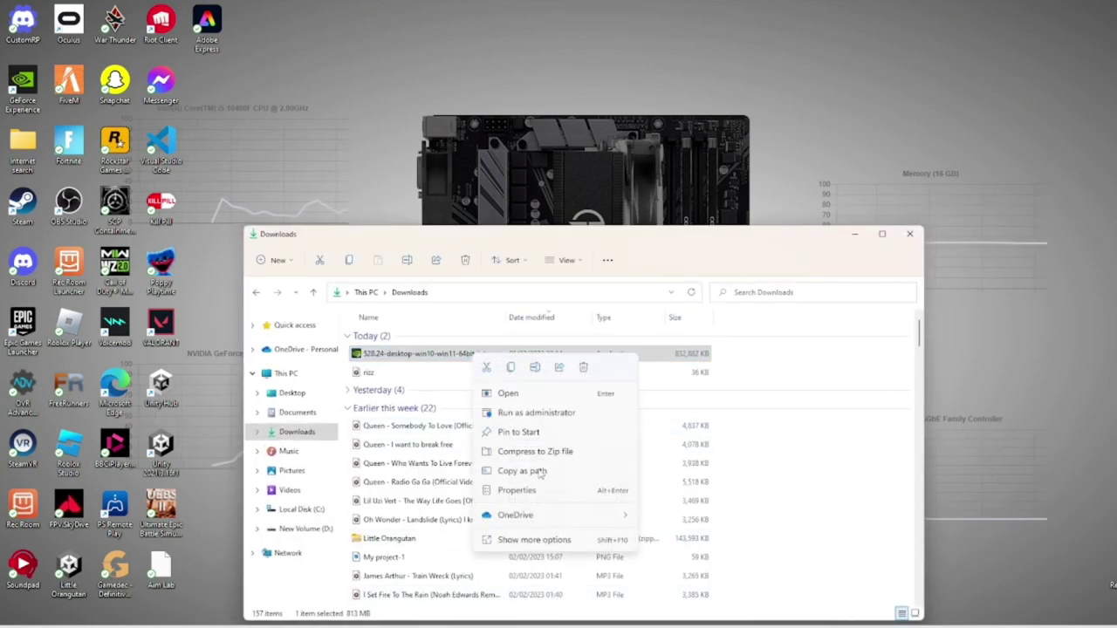
pyautogui.click(583, 369)
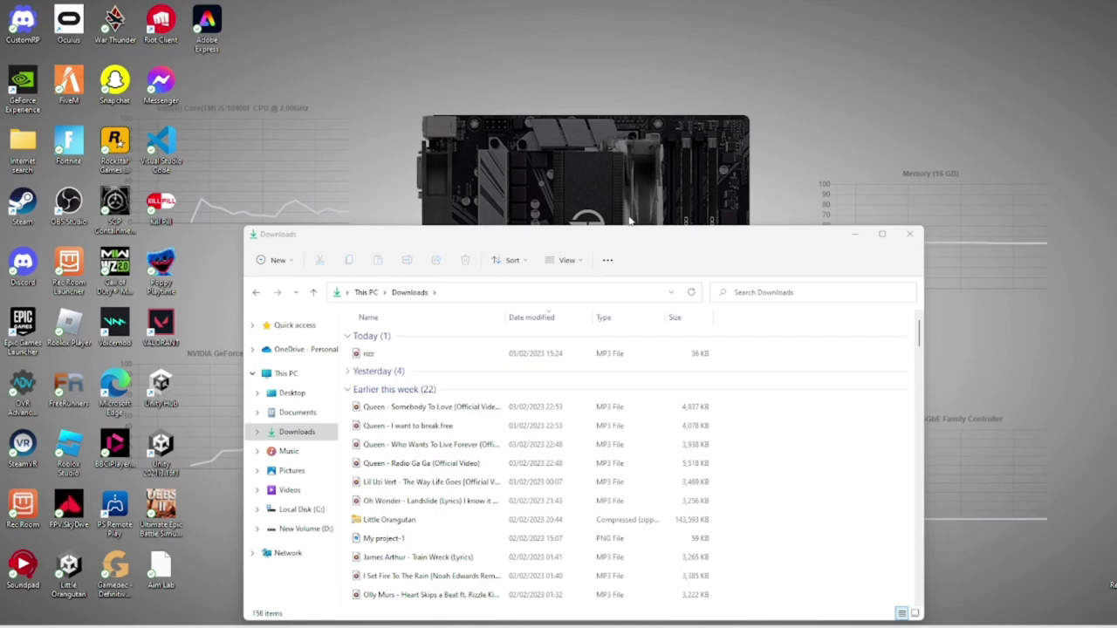
pyautogui.click(853, 235)
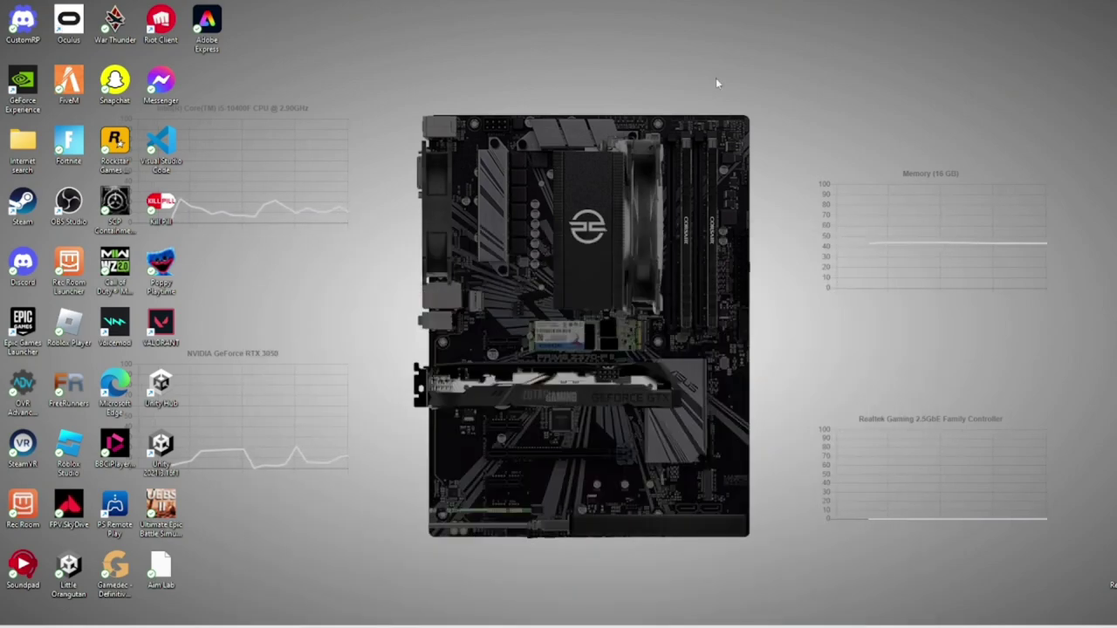